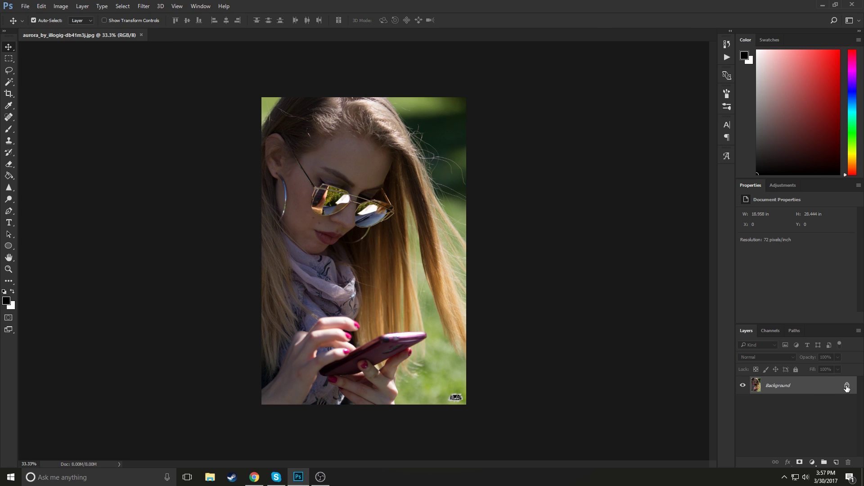
Unlock the Background layer and add a Gradient Map adjustment layer
{"action": "left_click", "coordinate": [847, 387]}
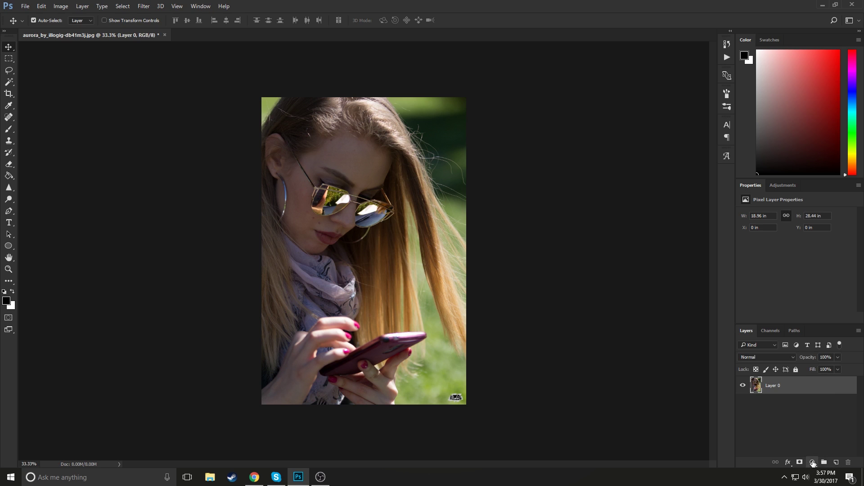
{"action": "left_click", "coordinate": [813, 464]}
{"action": "left_click", "coordinate": [812, 445]}
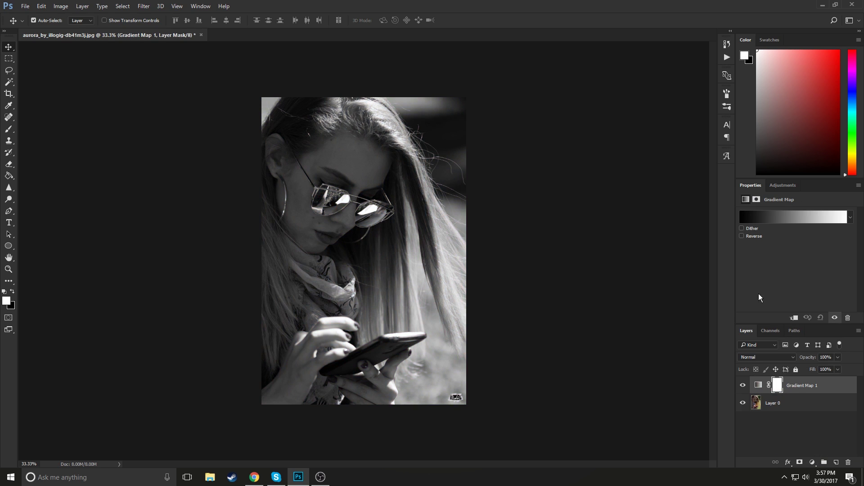
Set the gradient map's left colour stop to dark purple #1a0023
{"action": "left_click", "coordinate": [779, 217]}
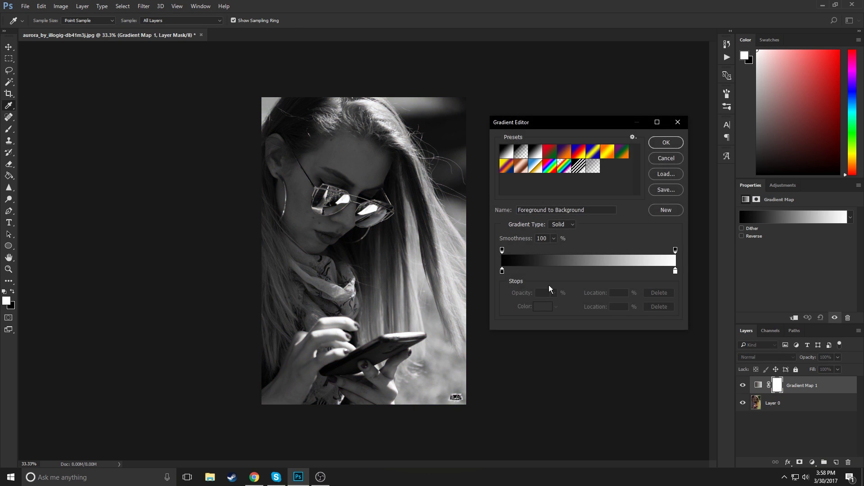
{"action": "left_click", "coordinate": [503, 272]}
{"action": "double_click", "coordinate": [502, 272]}
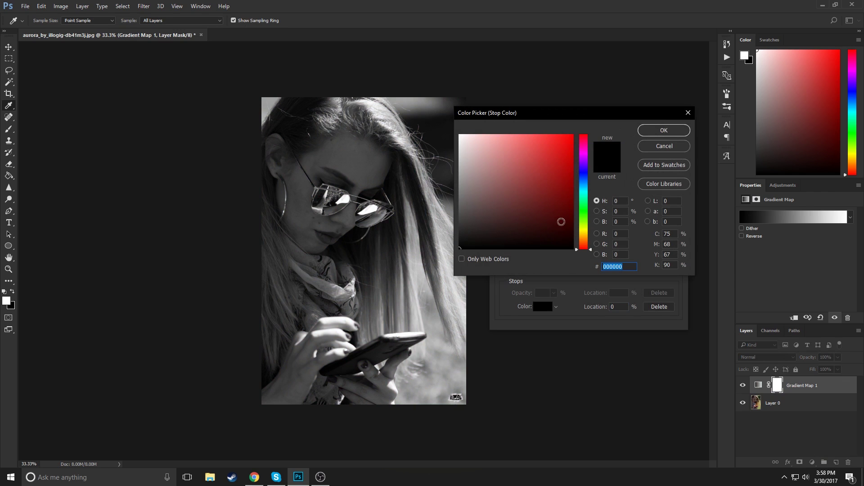
{"action": "left_click", "coordinate": [573, 228]}
{"action": "mouse_move", "coordinate": [610, 227]}
{"action": "left_mouse_down"}
{"action": "mouse_move", "coordinate": [585, 236]}
{"action": "mouse_move", "coordinate": [595, 233]}
{"action": "left_mouse_up"}
{"action": "left_click", "coordinate": [586, 159]}
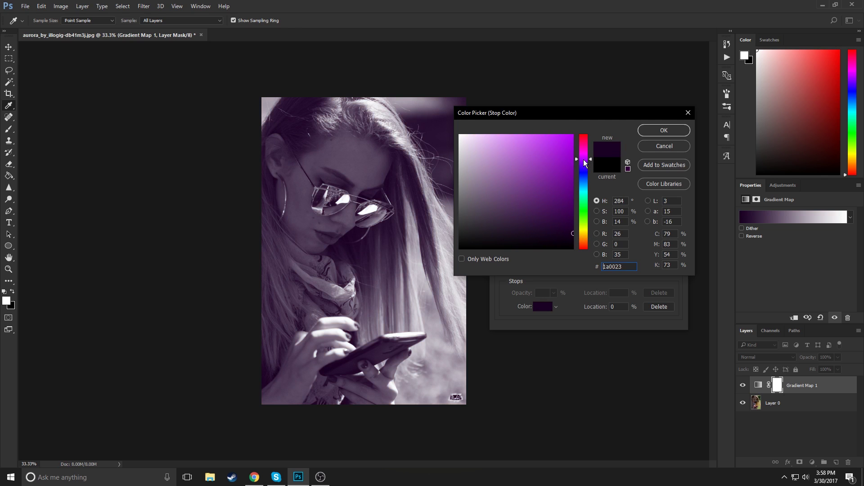
{"action": "left_click", "coordinate": [662, 130]}
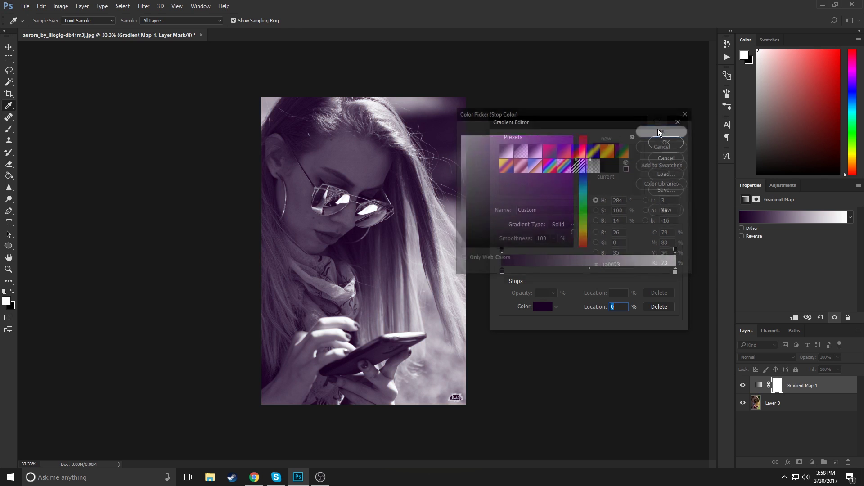
Set the gradient's right colour stop from white to pink
{"action": "double_click", "coordinate": [675, 271]}
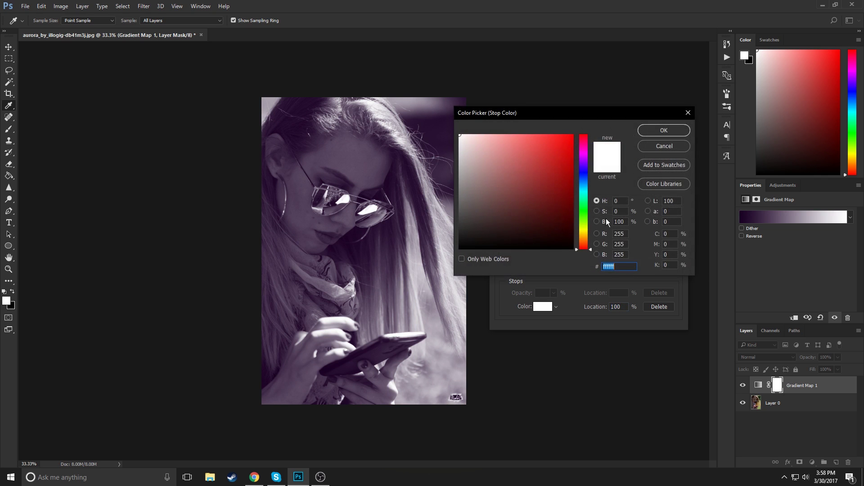
{"action": "left_click_drag", "start_coordinate": [555, 168], "coordinate": [525, 117]}
{"action": "left_click", "coordinate": [584, 153]}
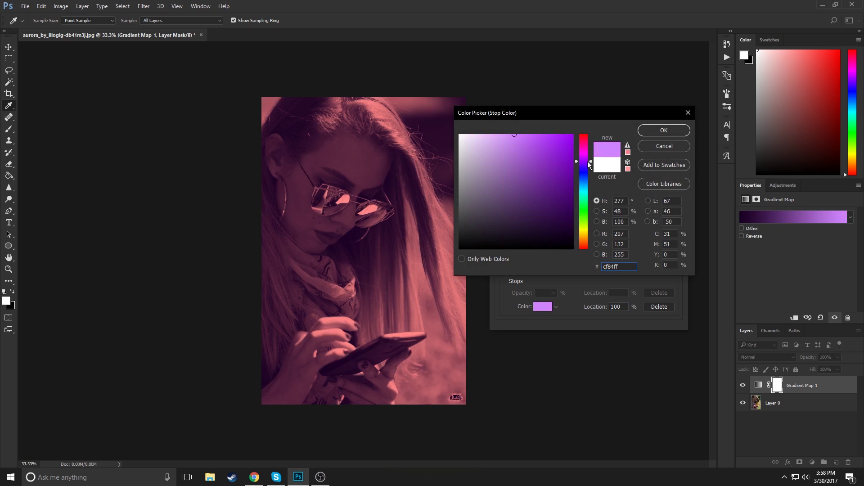
{"action": "left_click", "coordinate": [664, 130]}
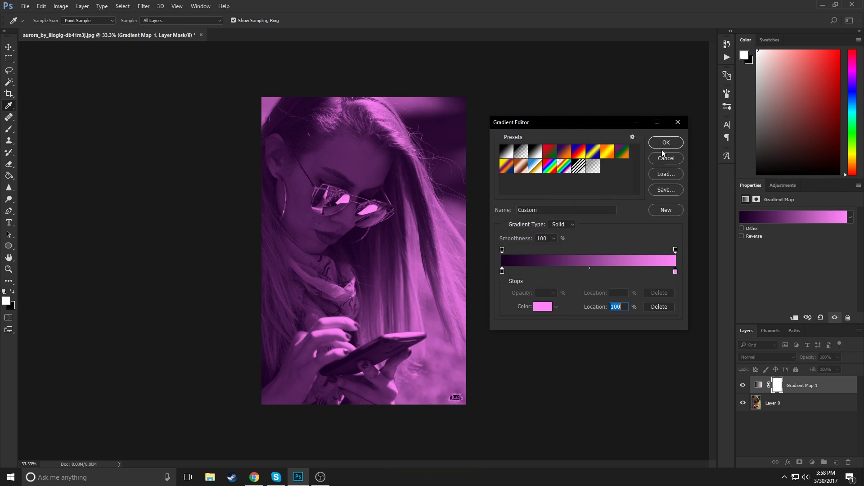
Apply the purple-to-pink gradient and drop Gradient Map 1 to 66% opacity, comparing with it hidden
{"action": "left_click", "coordinate": [661, 142]}
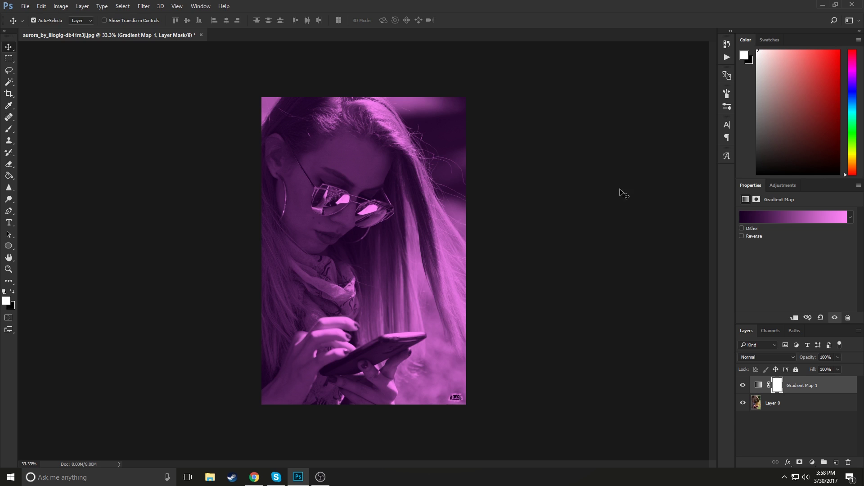
{"action": "left_click_drag", "start_coordinate": [808, 358], "coordinate": [793, 363]}
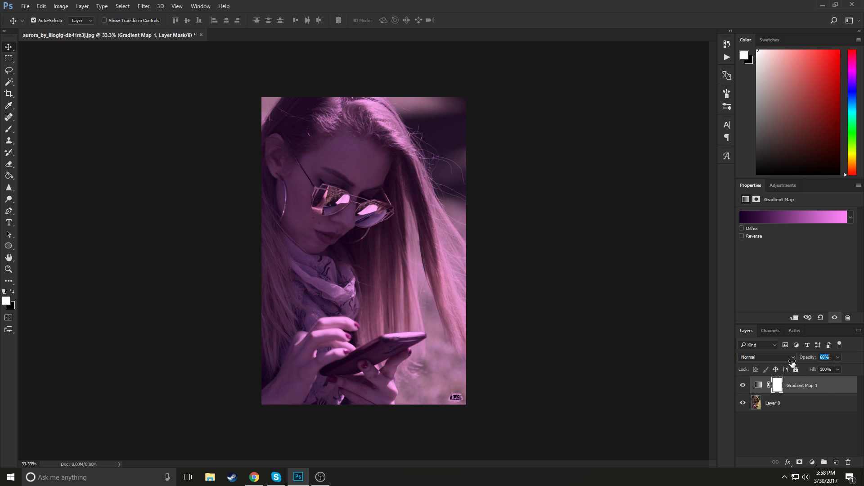
{"action": "left_click", "coordinate": [794, 425]}
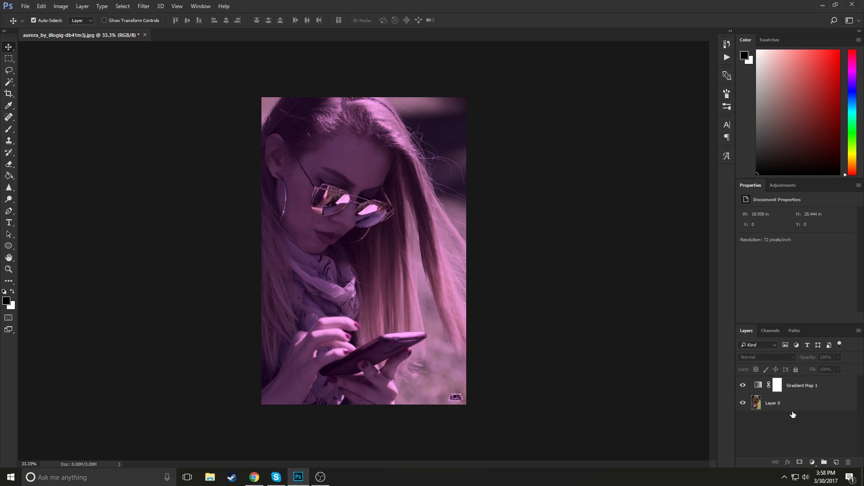
{"action": "left_click", "coordinate": [743, 386]}
{"action": "left_click", "coordinate": [743, 385]}
{"action": "left_click", "coordinate": [806, 386]}
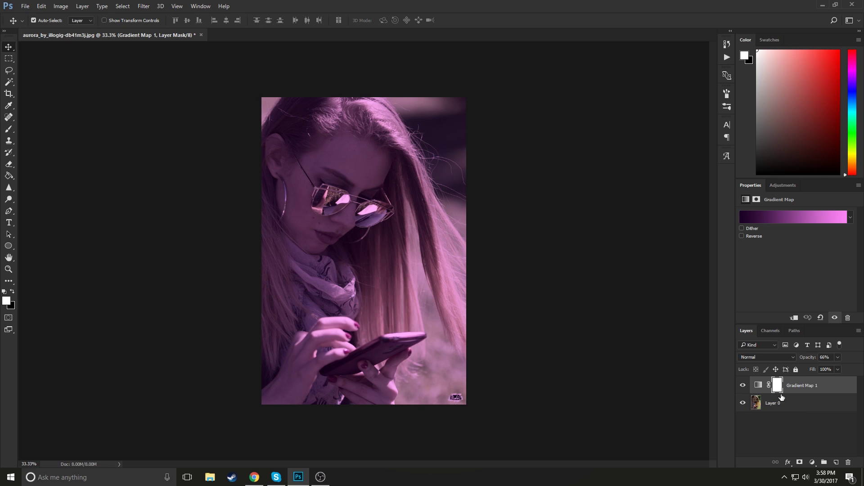
Add a Gradient Fill layer whose gradient runs from white to transparent
{"action": "left_click", "coordinate": [812, 462]}
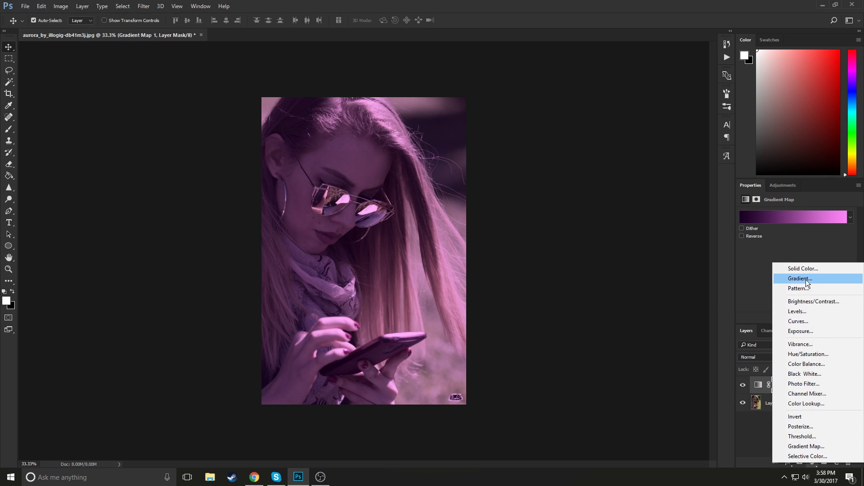
{"action": "left_click", "coordinate": [806, 280]}
{"action": "left_click", "coordinate": [620, 213]}
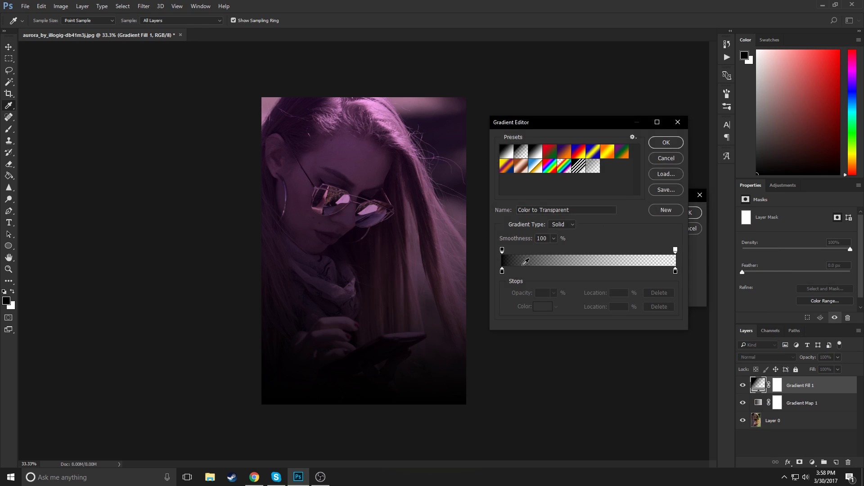
{"action": "double_click", "coordinate": [503, 271]}
{"action": "left_click_drag", "start_coordinate": [495, 149], "coordinate": [428, 66]}
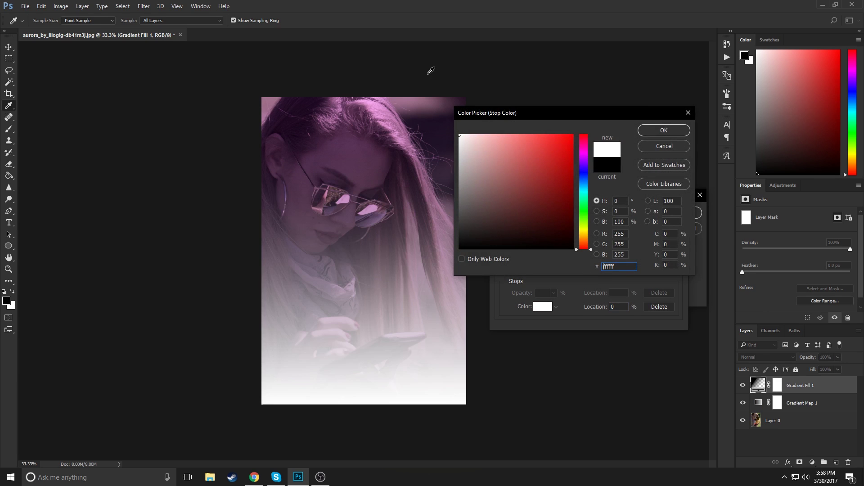
{"action": "left_click", "coordinate": [670, 138]}
{"action": "left_click", "coordinate": [666, 148]}
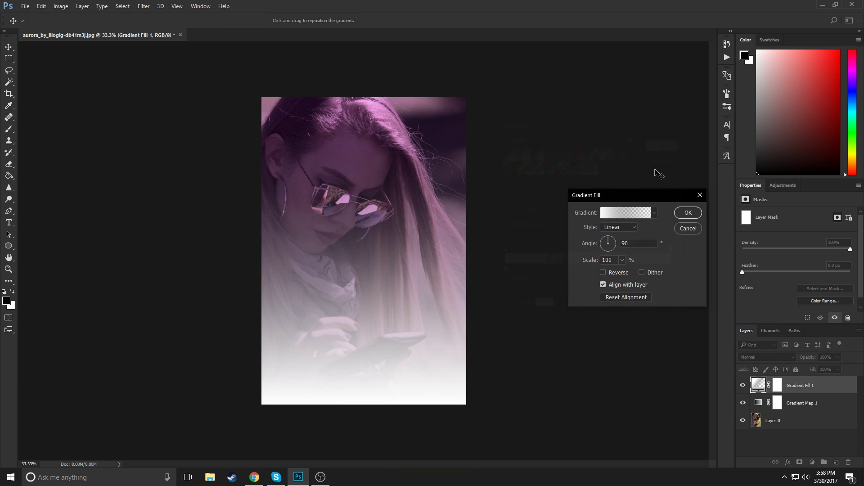
Angle the fill at -146.98° so the white fades in from the top-right corner
{"action": "left_click_drag", "start_coordinate": [598, 252], "coordinate": [599, 248]}
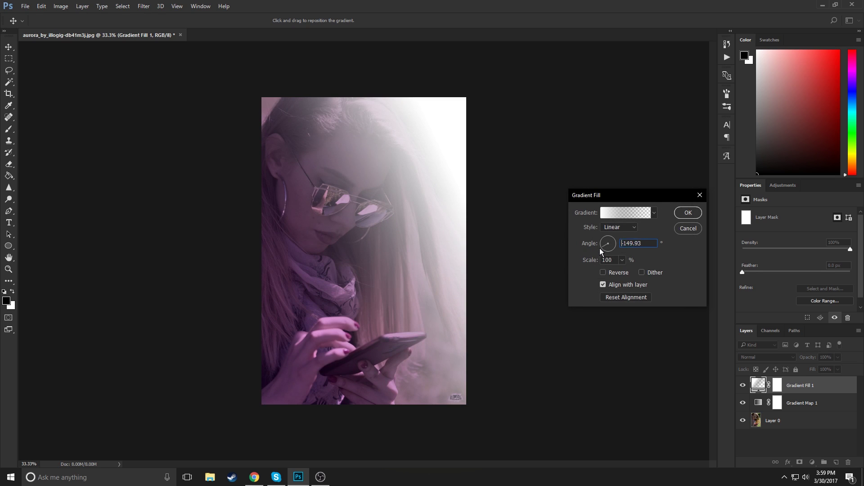
{"action": "left_click_drag", "start_coordinate": [452, 184], "coordinate": [519, 178]}
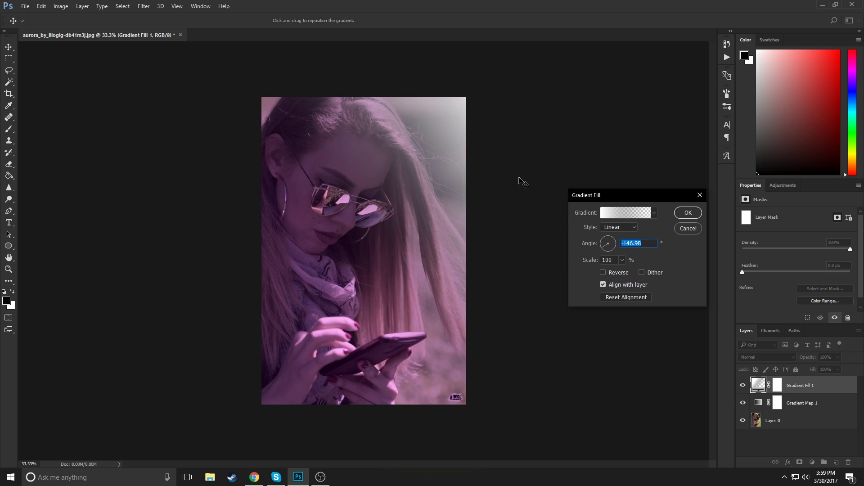
{"action": "left_click", "coordinate": [692, 215]}
Make Gradient Fill 1 Screen at 45% below Gradient Map 1, and put a duplicate above it
{"action": "left_click", "coordinate": [775, 357]}
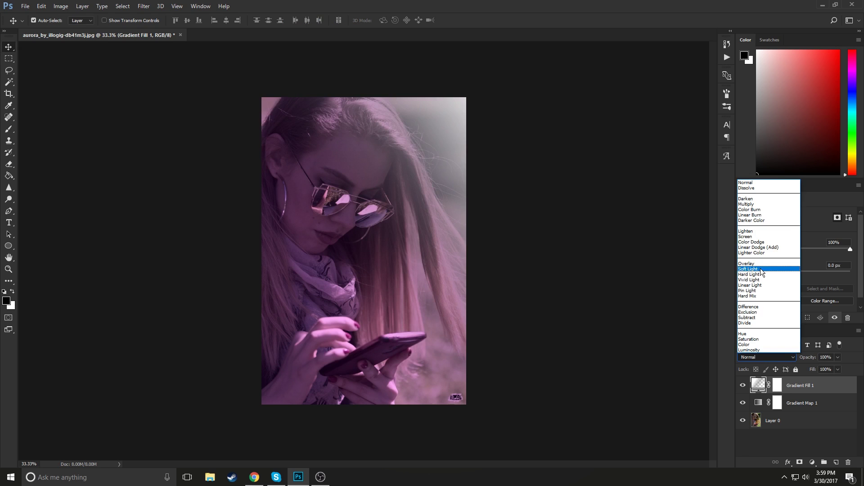
{"action": "left_click", "coordinate": [763, 239]}
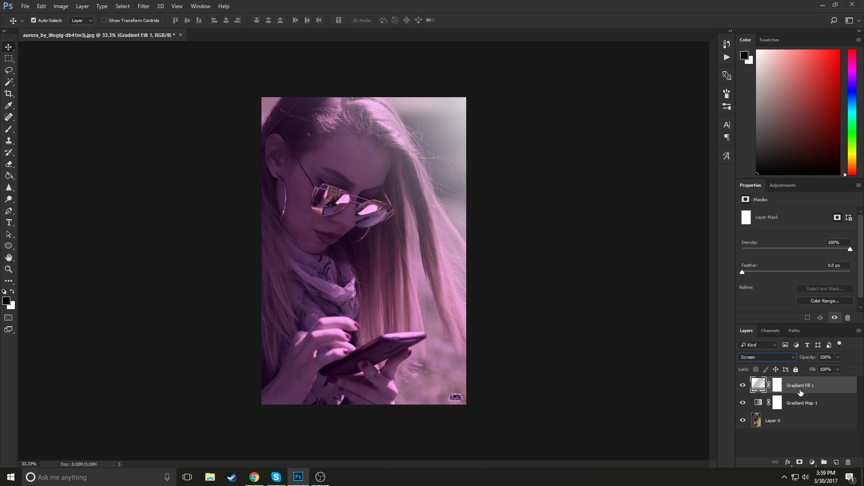
{"action": "left_click", "coordinate": [793, 441]}
{"action": "left_click_drag", "start_coordinate": [803, 390], "coordinate": [799, 408]}
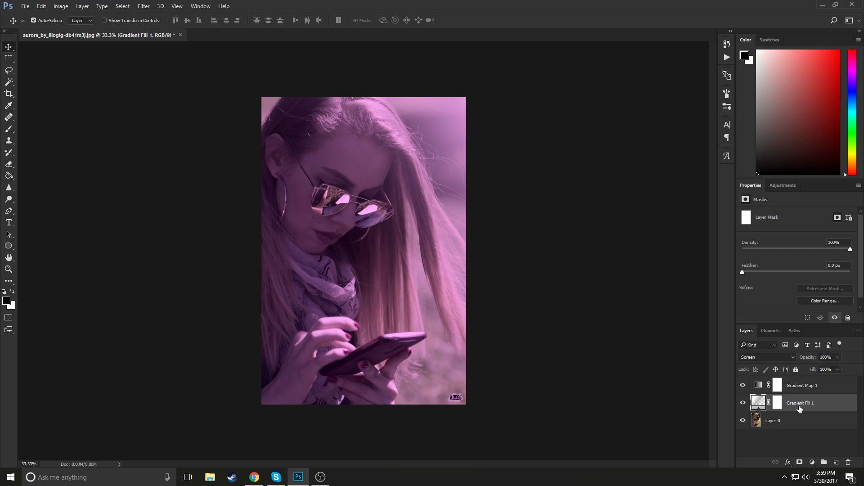
{"action": "left_click_drag", "start_coordinate": [811, 357], "coordinate": [783, 362]}
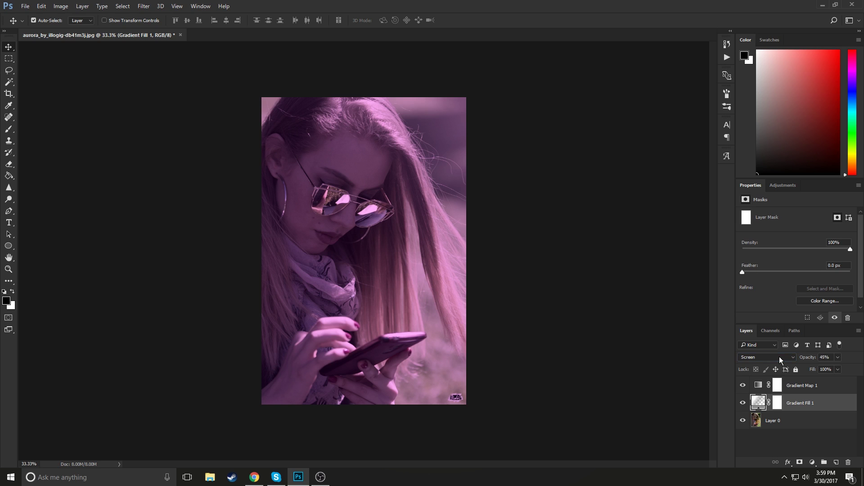
{"action": "key", "text": "ctrl+j"}
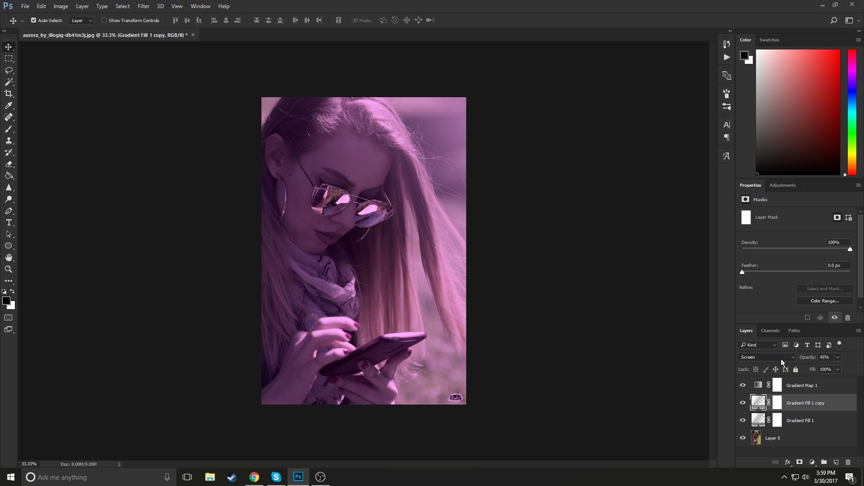
{"action": "left_click_drag", "start_coordinate": [811, 403], "coordinate": [810, 385]}
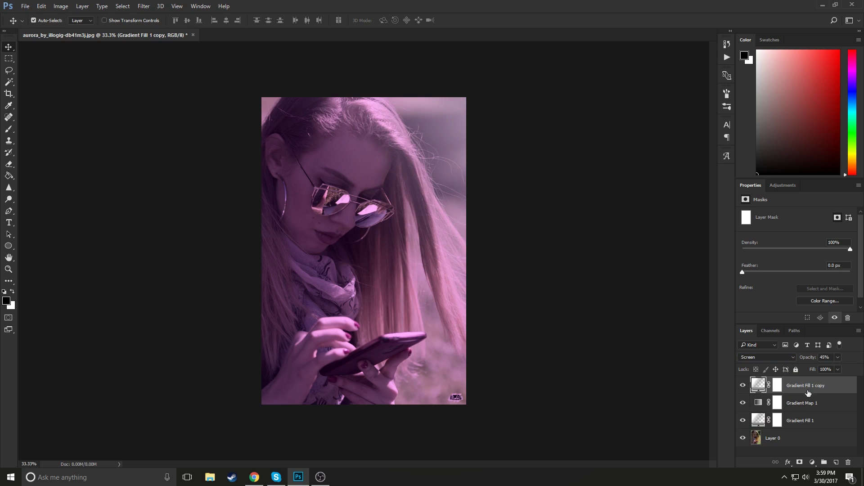
Place the rebecca_by_illogig-dawcqjs portrait and enlarge it to cover the canvas
{"action": "left_click", "coordinate": [743, 422]}
{"action": "left_click", "coordinate": [743, 422]}
{"action": "left_click_drag", "start_coordinate": [863, 206], "coordinate": [693, 207]}
{"action": "left_click_drag", "start_coordinate": [396, 195], "coordinate": [395, 208]}
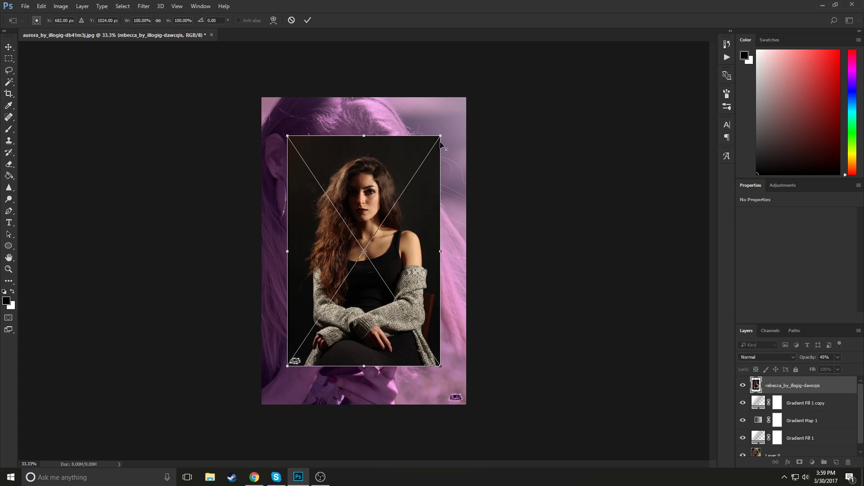
{"action": "left_click_drag", "start_coordinate": [440, 135], "coordinate": [486, 101]}
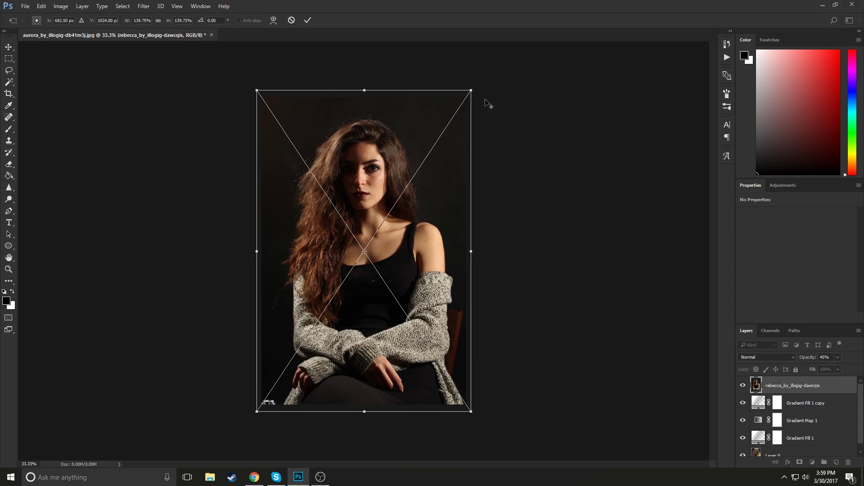
{"action": "key", "text": "Return"}
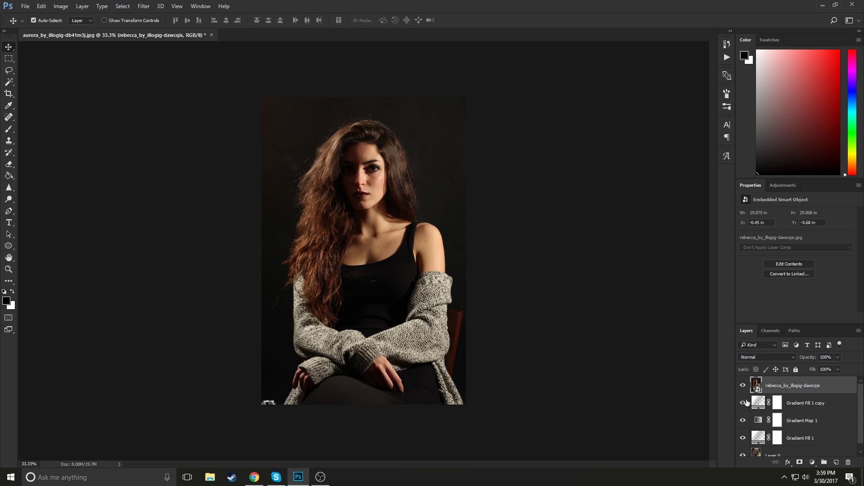
Move the new photo layer directly above Layer 0, beneath the toning layers
{"action": "scroll", "coordinate": [755, 413], "scroll_direction": "down", "scroll_amount": 1}
{"action": "left_click_drag", "start_coordinate": [796, 384], "coordinate": [797, 436]}
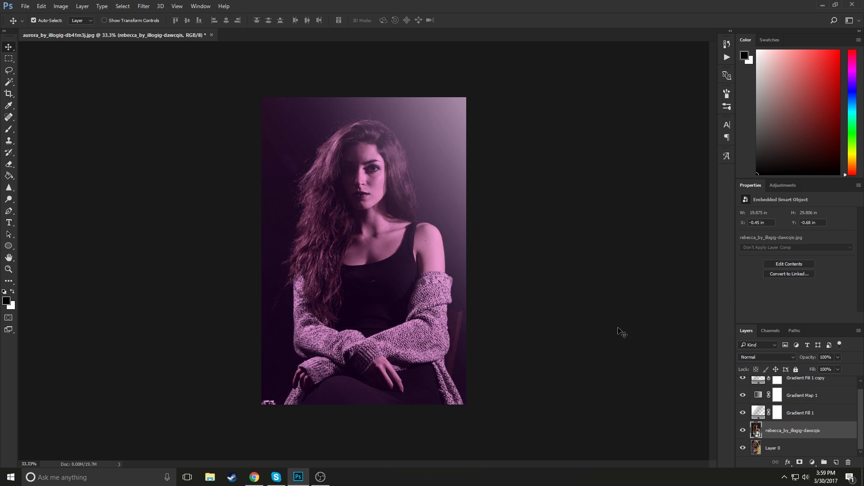
{"action": "scroll", "coordinate": [836, 413], "scroll_direction": "up", "scroll_amount": 1}
{"action": "left_click", "coordinate": [809, 387]}
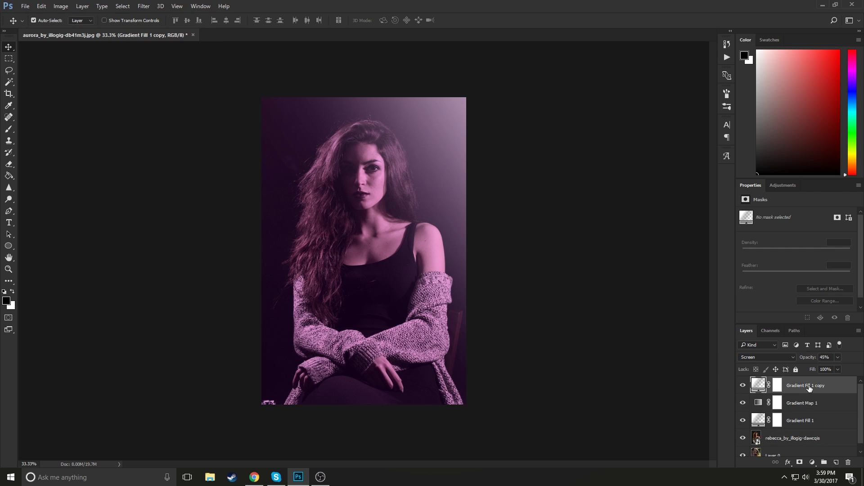
Delete Gradient Fill 1 copy and set the gradient map's dark end to teal #002323
{"action": "key", "text": "Delete"}
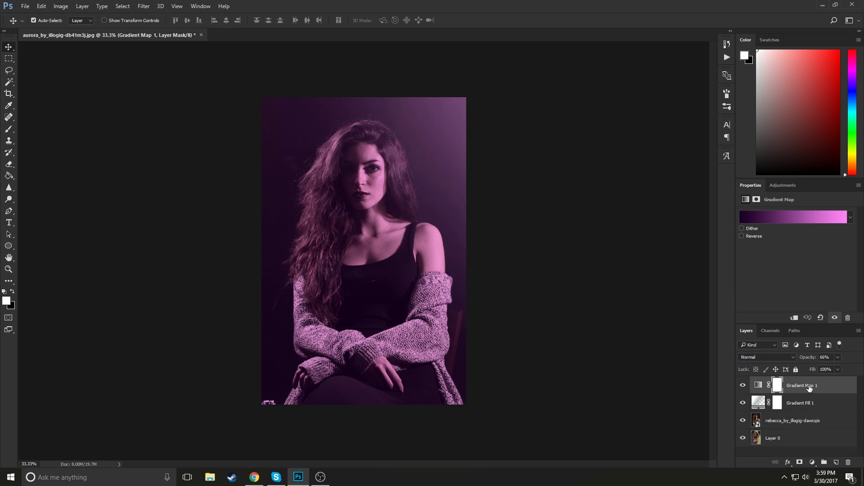
{"action": "left_click", "coordinate": [771, 214]}
{"action": "double_click", "coordinate": [502, 270]}
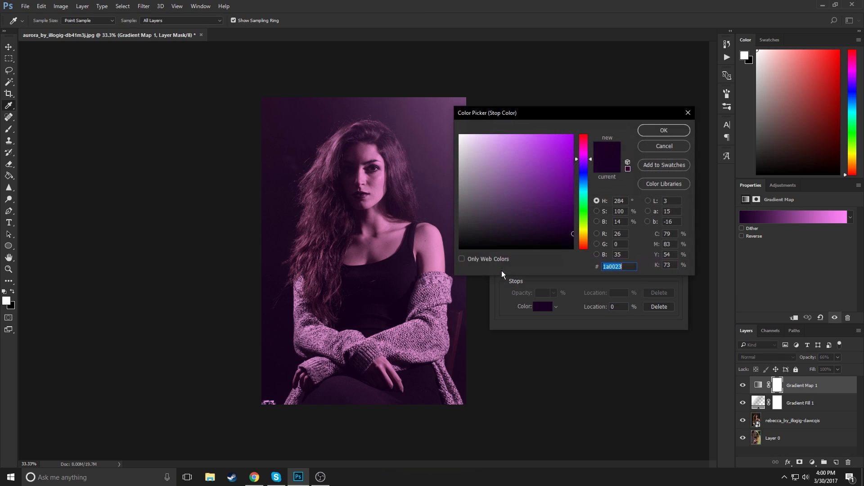
{"action": "left_click_drag", "start_coordinate": [584, 218], "coordinate": [585, 194]}
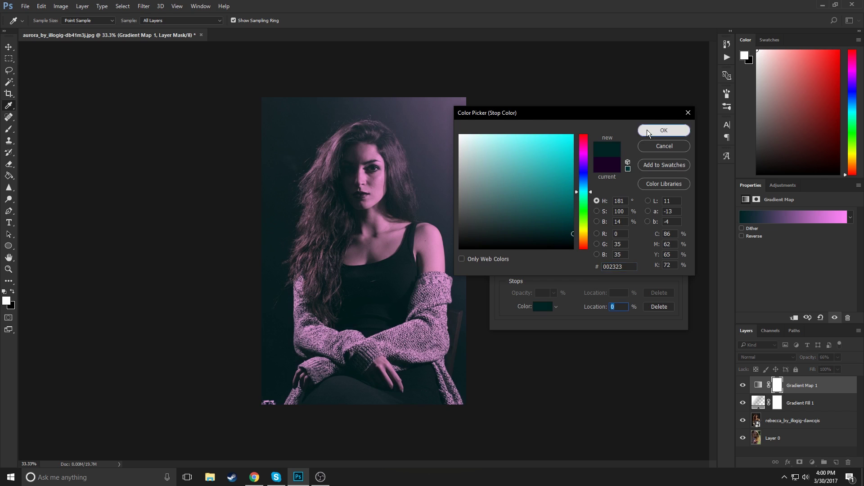
{"action": "left_click", "coordinate": [662, 131]}
Set the gradient map's light end to peach #ffd7b7 and apply it
{"action": "double_click", "coordinate": [675, 271]}
{"action": "left_click_drag", "start_coordinate": [584, 247], "coordinate": [584, 239]}
{"action": "mouse_move", "coordinate": [511, 135]}
{"action": "left_mouse_down"}
{"action": "mouse_move", "coordinate": [491, 129]}
{"action": "mouse_move", "coordinate": [490, 116]}
{"action": "left_mouse_up"}
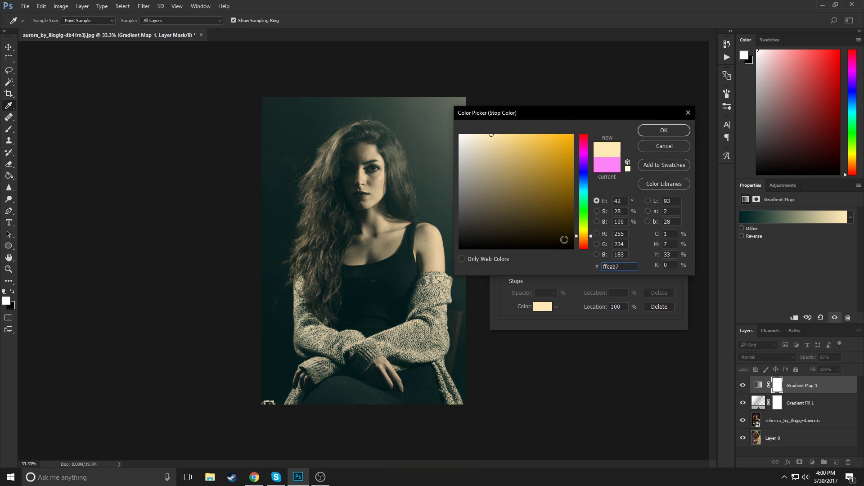
{"action": "left_click_drag", "start_coordinate": [588, 247], "coordinate": [586, 241]}
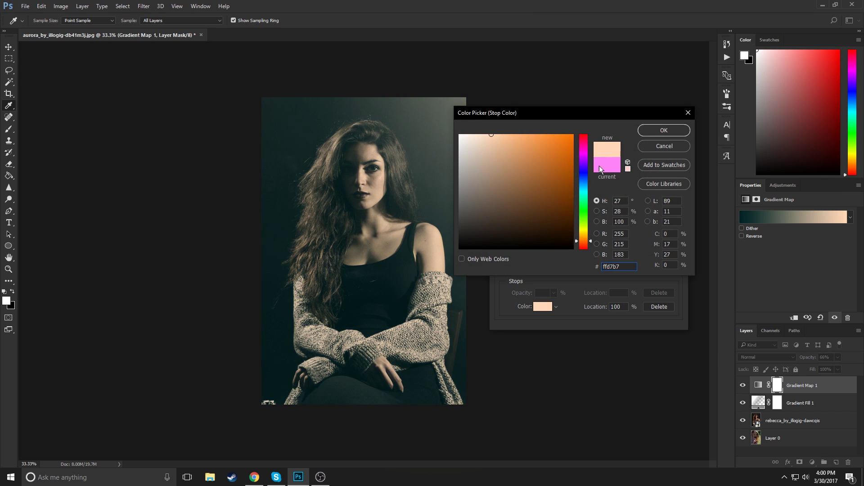
{"action": "left_click", "coordinate": [643, 131]}
{"action": "left_click", "coordinate": [665, 142]}
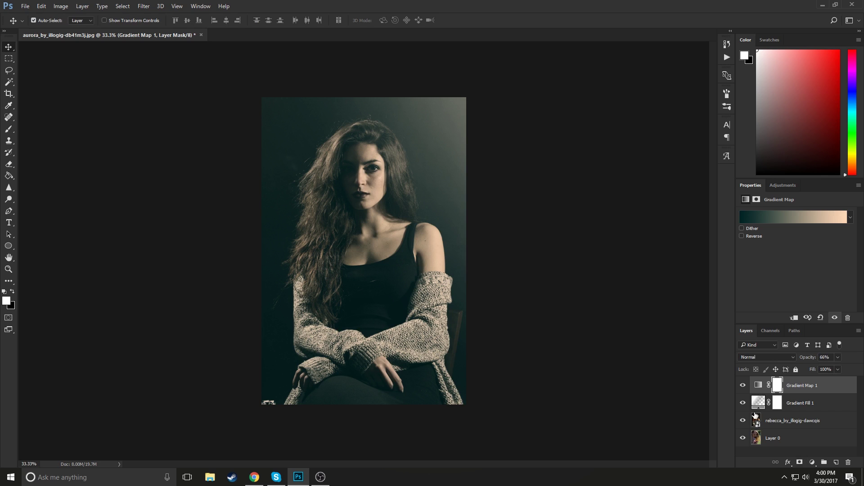
{"action": "left_click", "coordinate": [8, 57]}
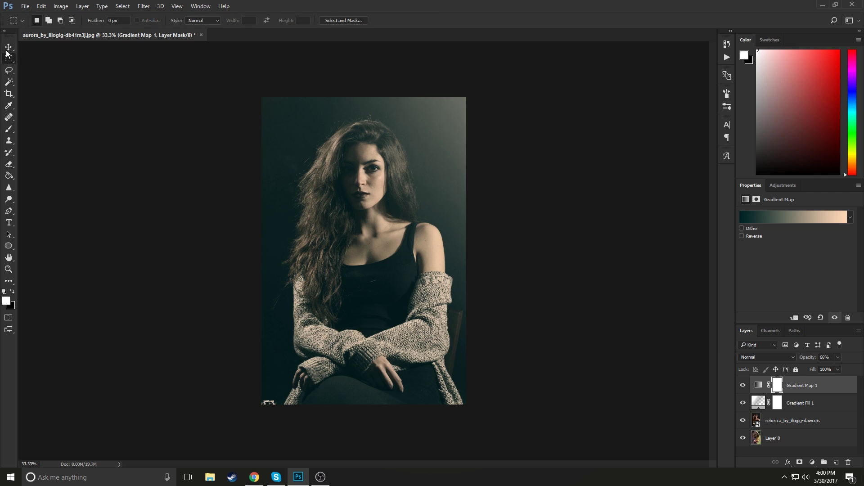
{"action": "left_click", "coordinate": [8, 52]}
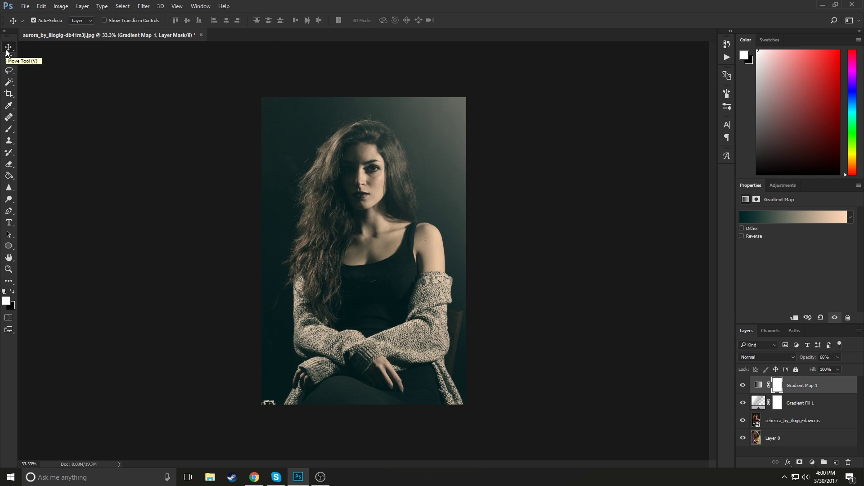